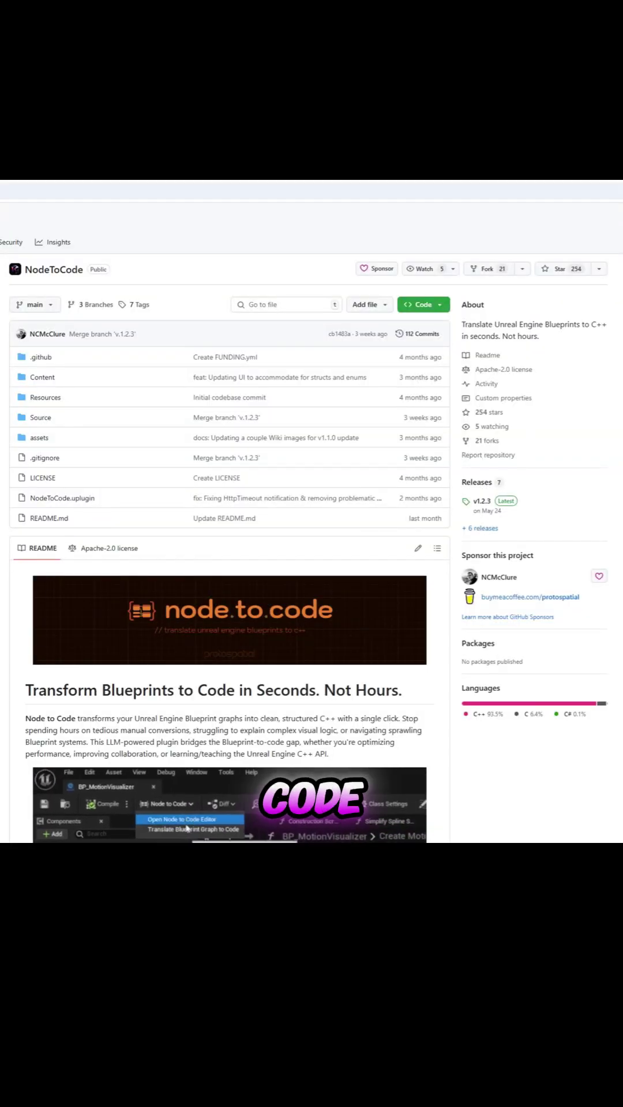
scroll(312, 518, down, 2)
scroll(179, 445, down, 2)
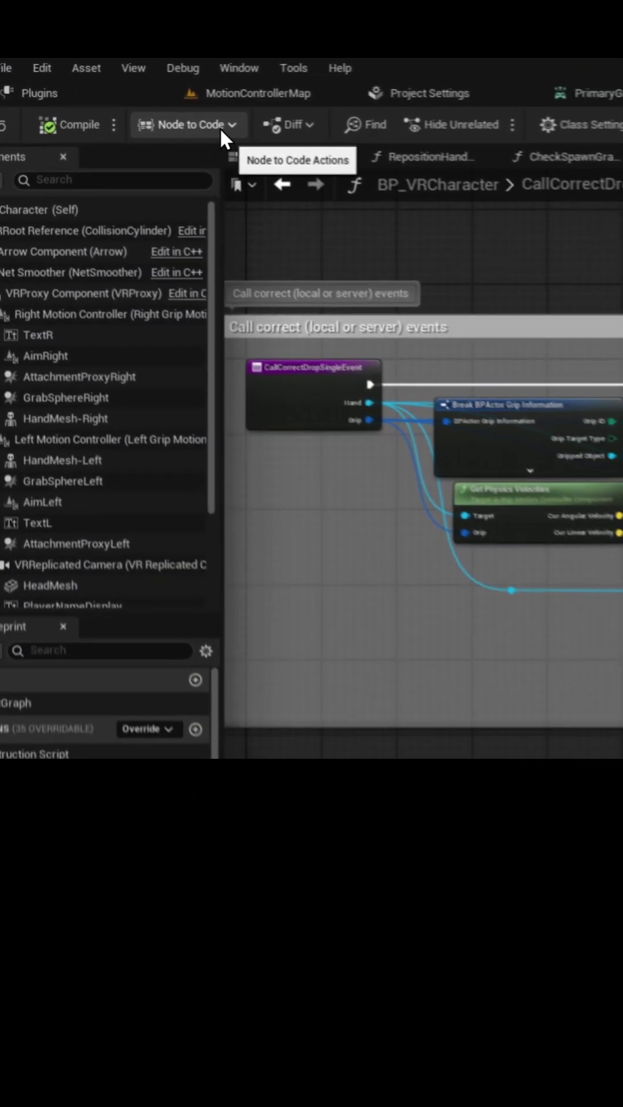
Translate the CallCorrectDropSingleEvent graph to C++ via the Node to Code toolbar dropdown
click(221, 135)
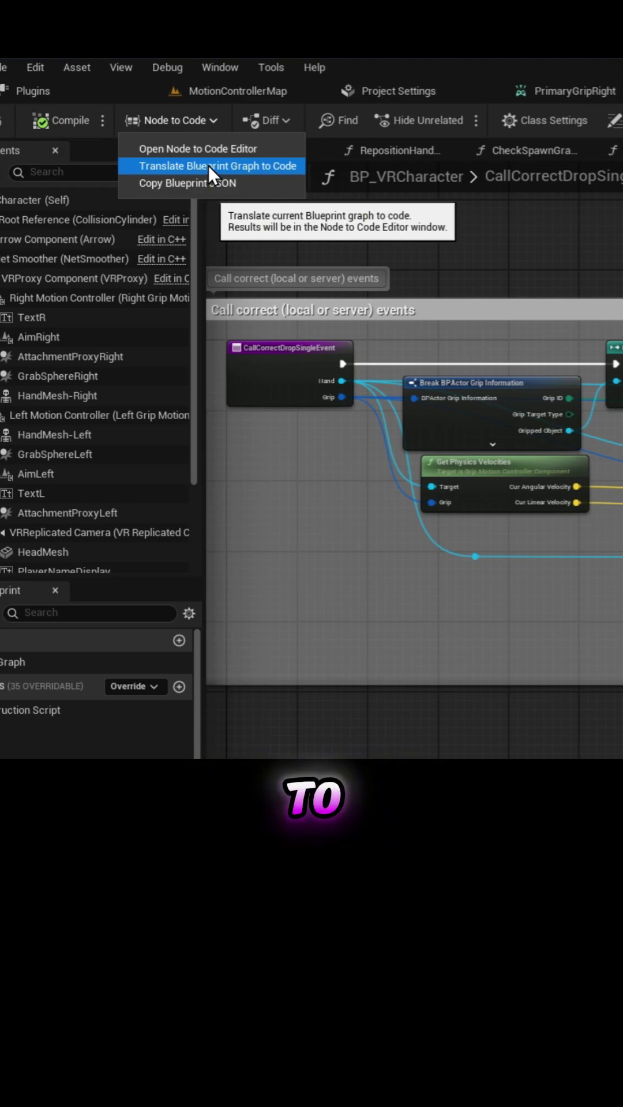
click(208, 164)
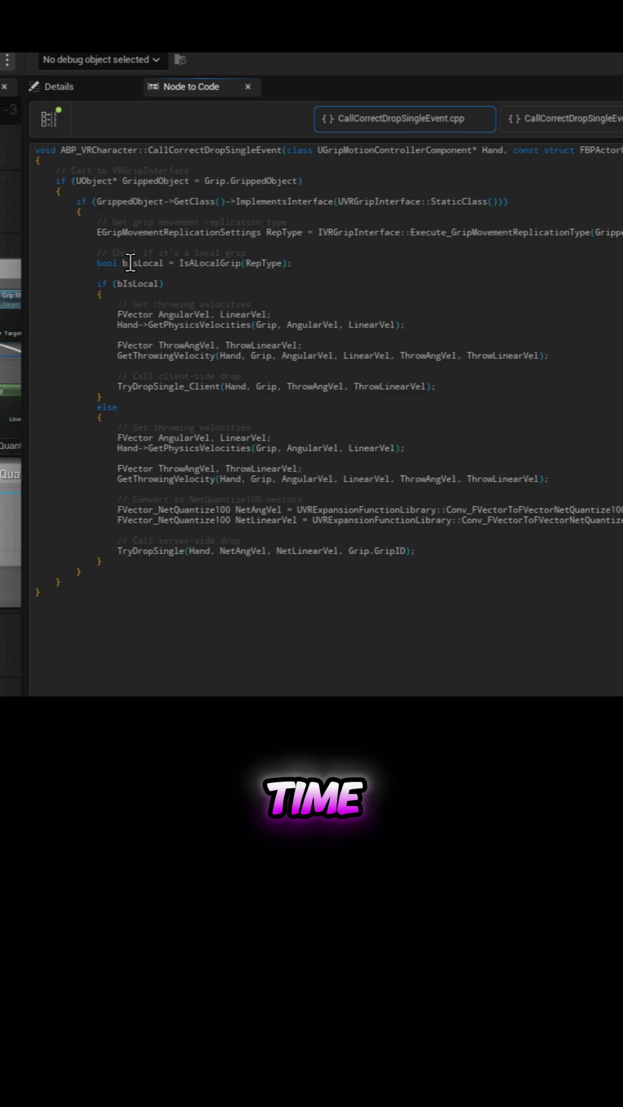
mouse_move(89, 200)
mouse_down()
mouse_move(272, 296)
mouse_move(334, 447)
mouse_up()
click(194, 340)
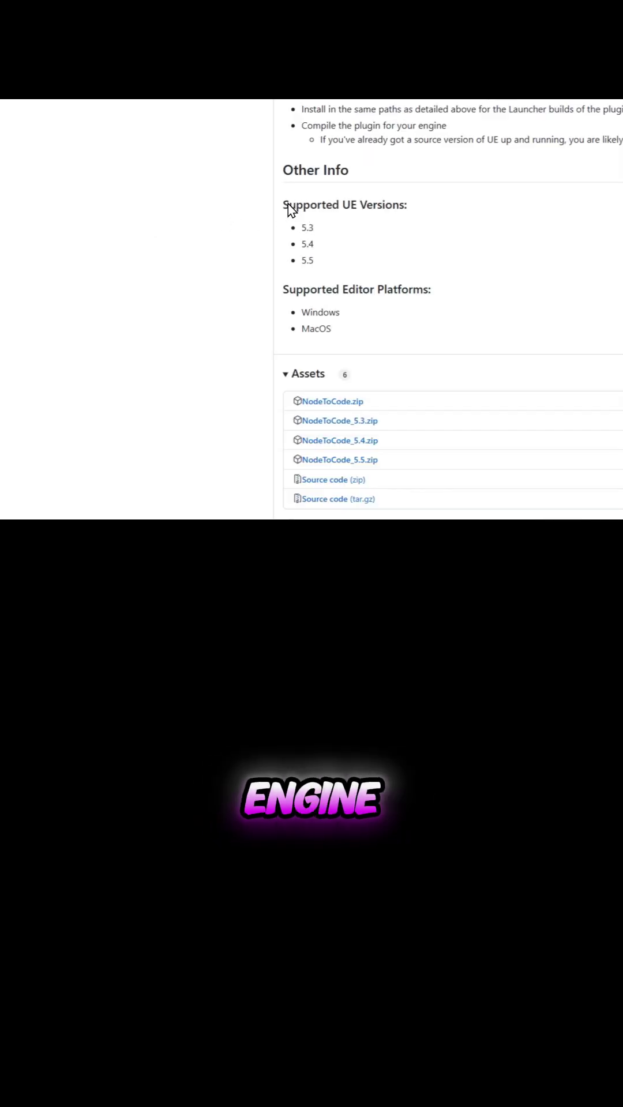
Highlight the supported UE versions listed on the GitHub release page
mouse_move(283, 204)
mouse_down()
mouse_move(318, 229)
mouse_move(322, 245)
mouse_up()
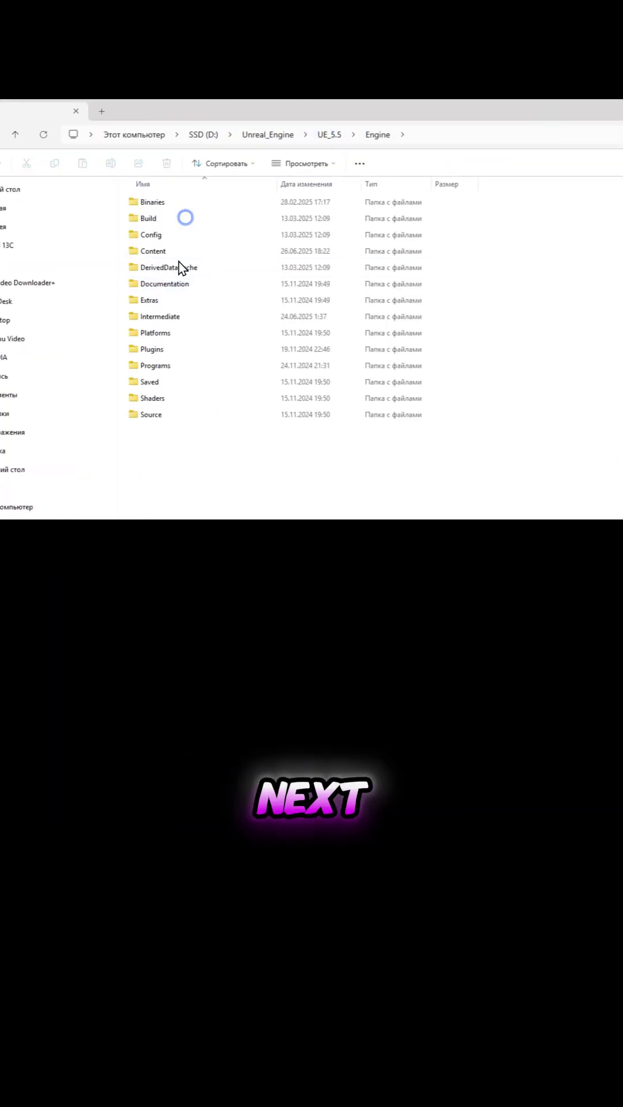
Browse Engine > Plugins > Marketplace, check NodeToCode_5.5's contents, then return to Marketplace
double_click(163, 352)
scroll(205, 399, down, 5)
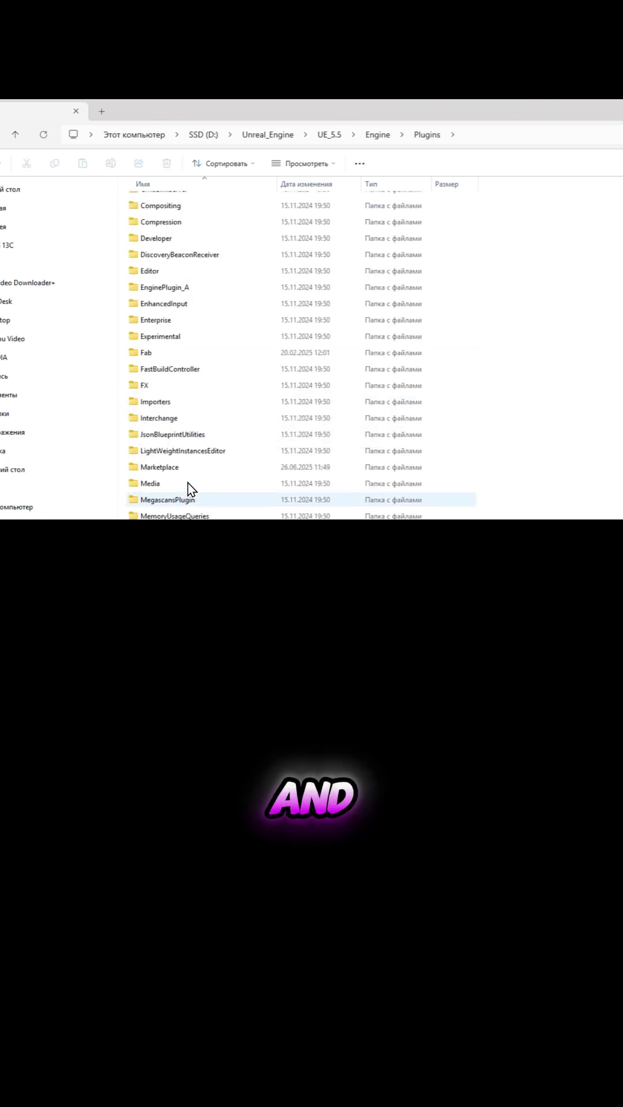
double_click(159, 466)
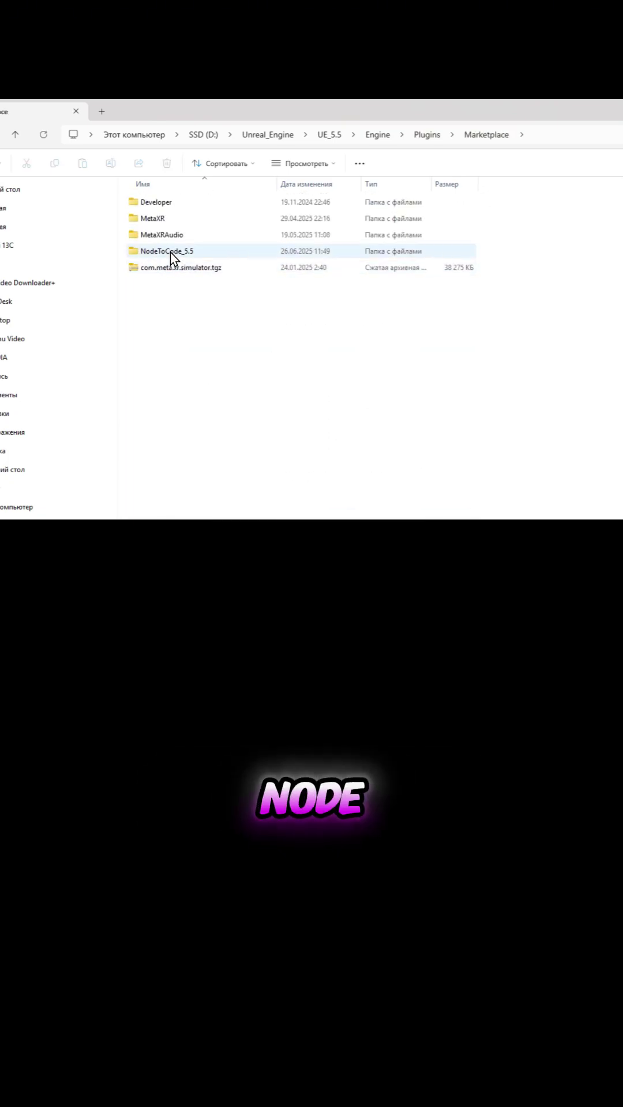
click(175, 252)
double_click(178, 251)
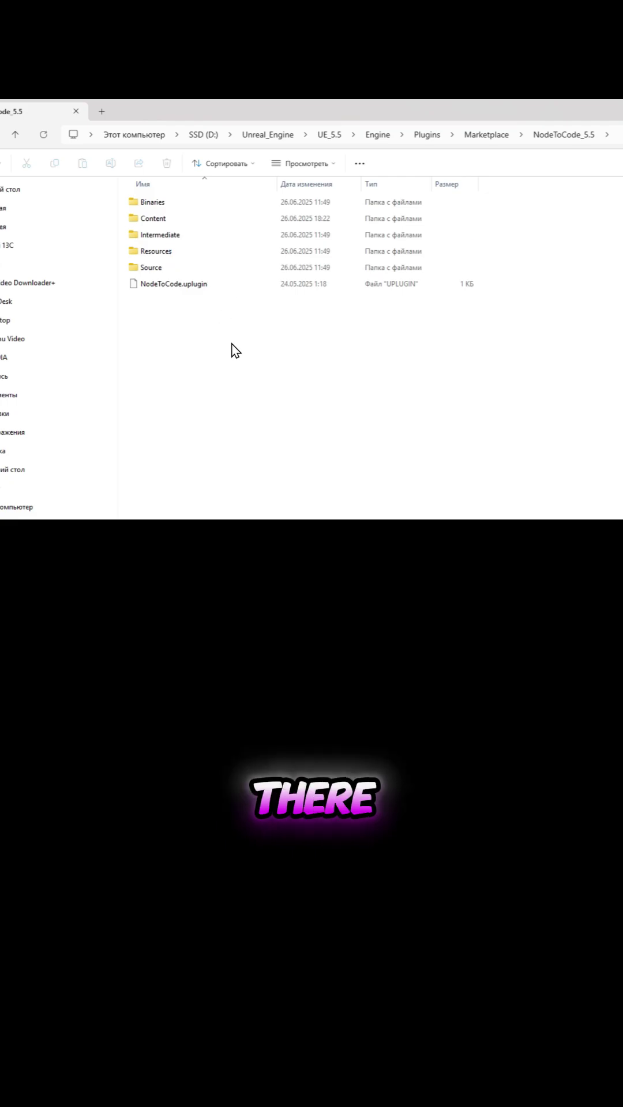
key(alt+Left)
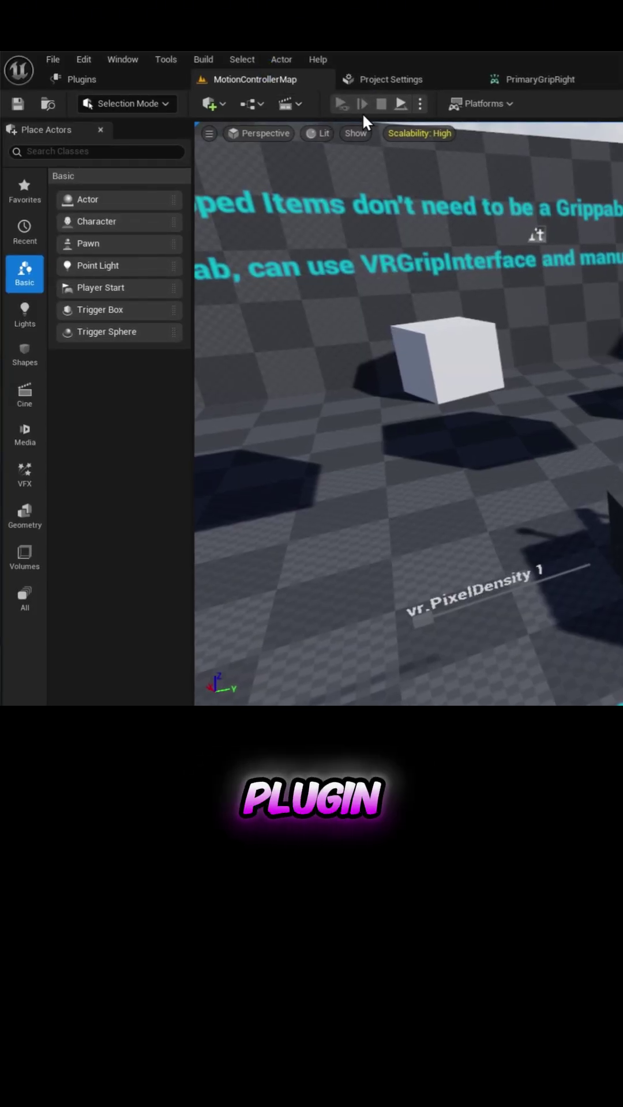
Select Plugins > Node to Code in the Project Settings list
click(408, 81)
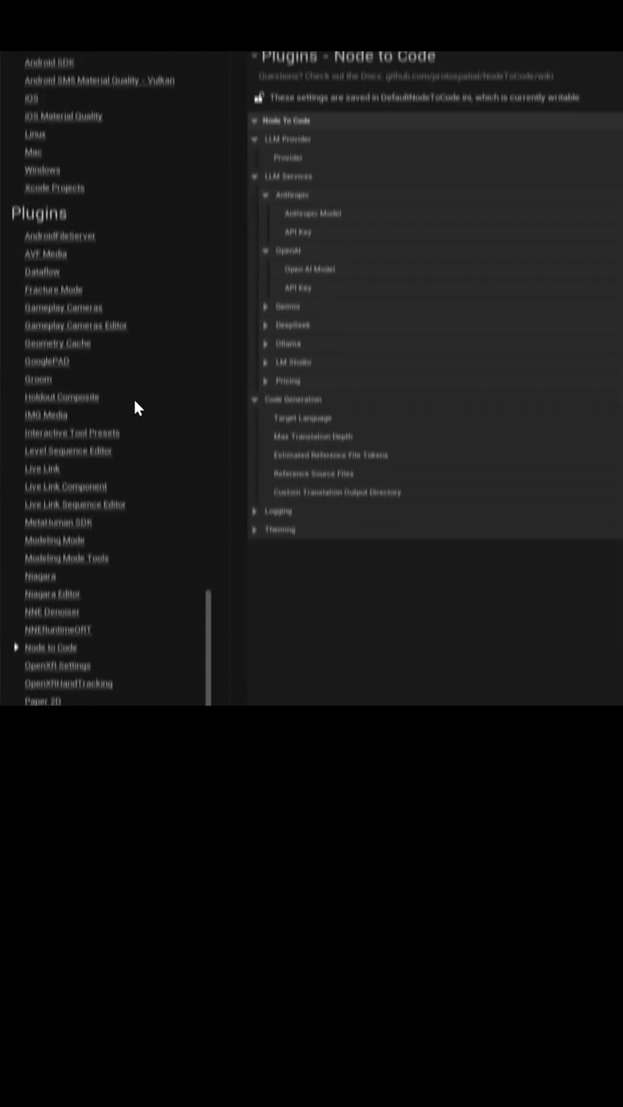